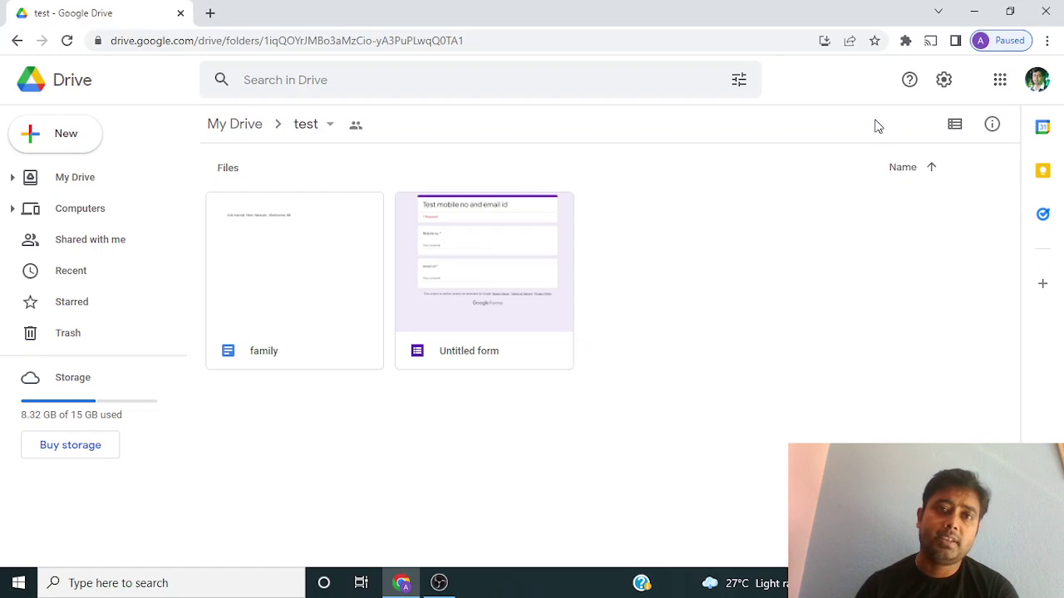
# - Create a blank Google Form in the test folder, accepting that it is shared with the folder's people
pyautogui.rightClick(698, 219)
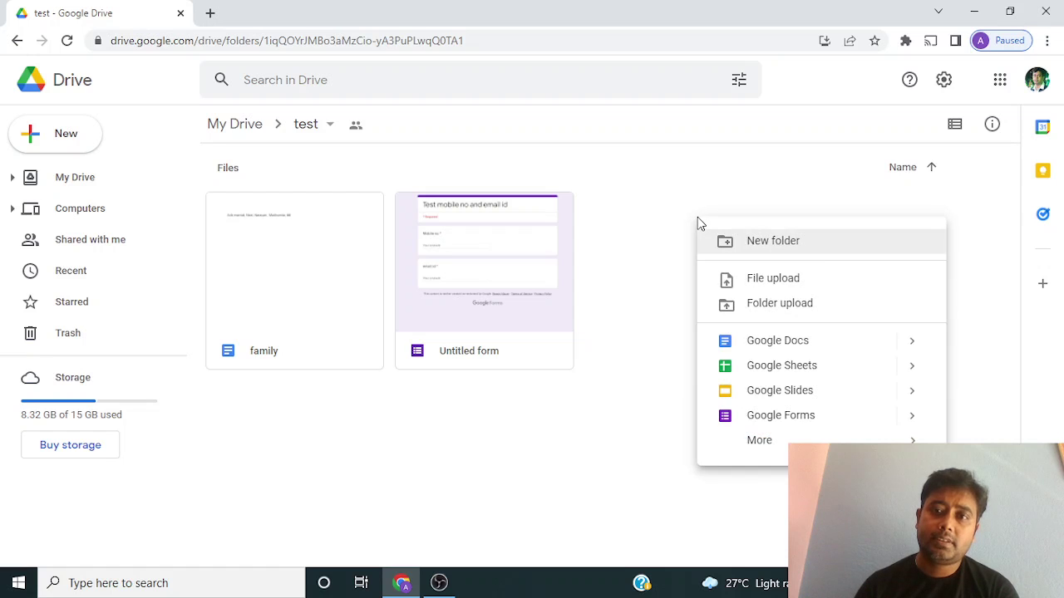
pyautogui.click(810, 417)
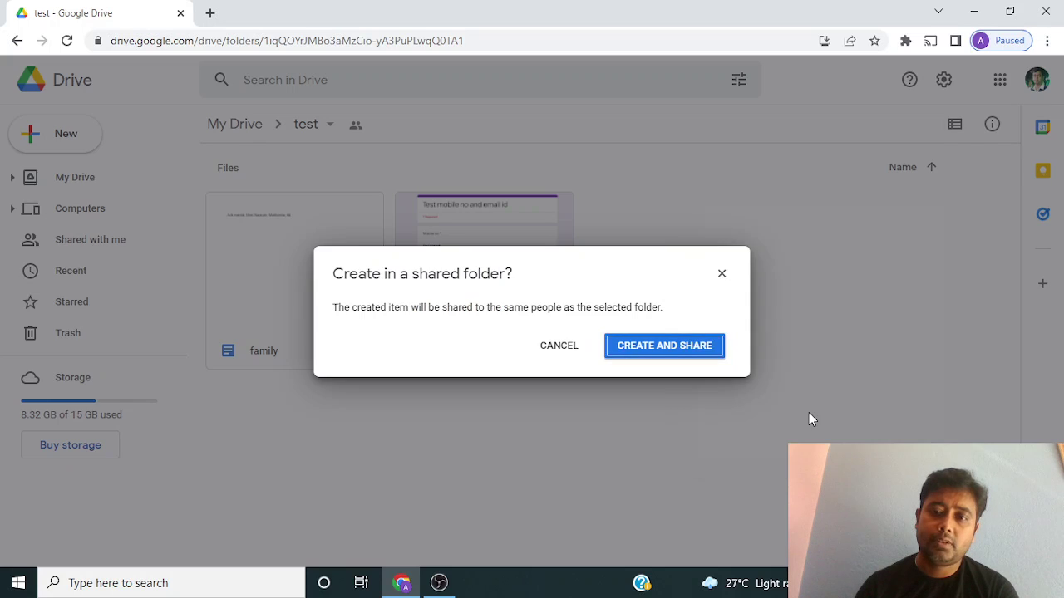
pyautogui.press('Return')
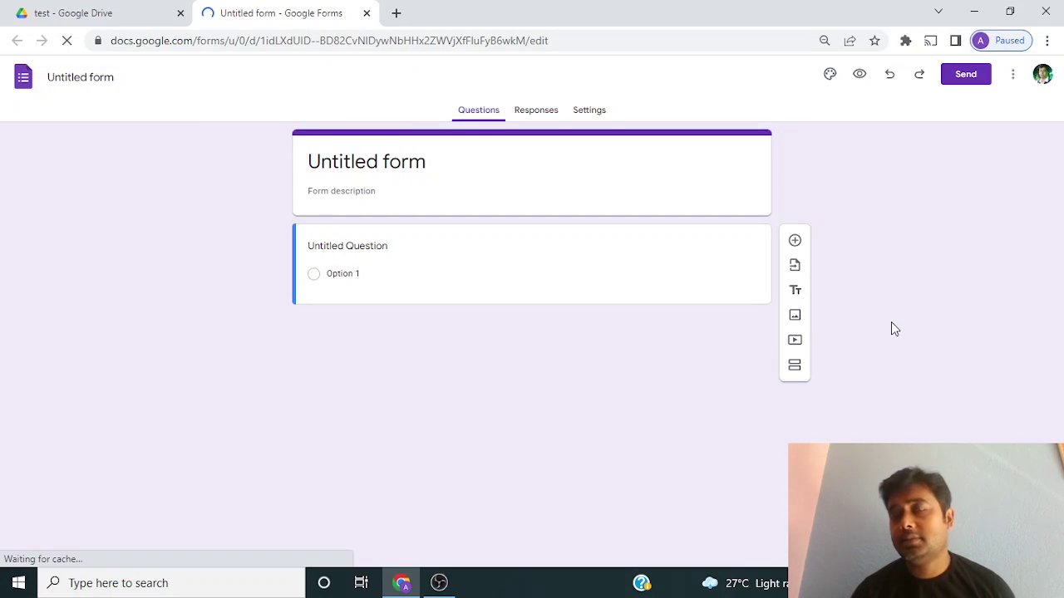
# - Replace the form's title with "Test - upload option" and apply the same name to the form file
pyautogui.click(449, 163)
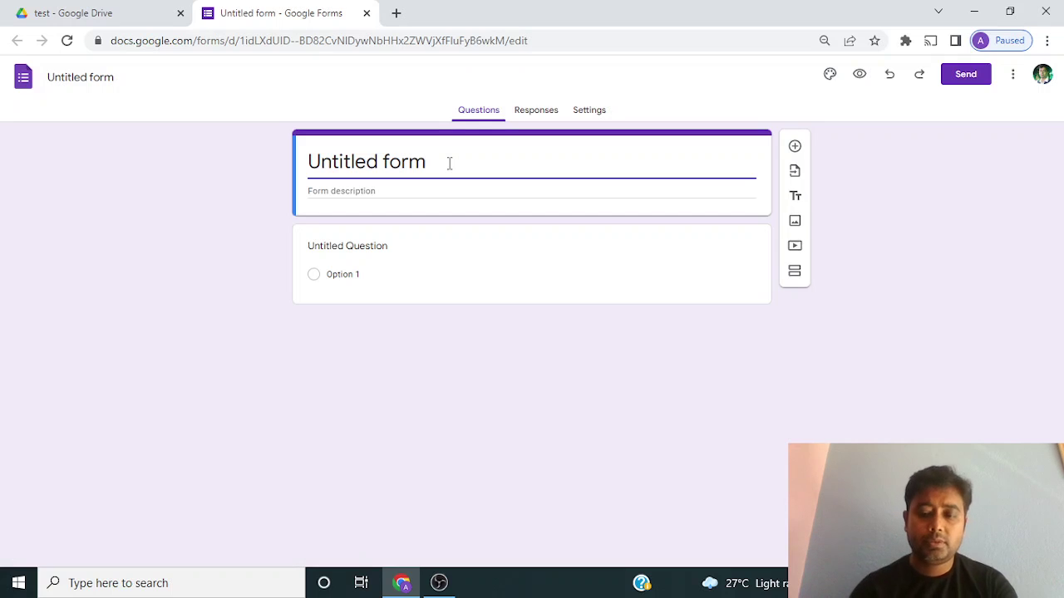
pyautogui.press('BackSpace')
pyautogui.press('BackSpace')
pyautogui.press('BackSpace')
pyautogui.press('BackSpace')
pyautogui.press('BackSpace')
pyautogui.press('BackSpace')
pyautogui.press('BackSpace')
pyautogui.press('BackSpace')
pyautogui.press('BackSpace')
pyautogui.press('BackSpace')
pyautogui.press('BackSpace')
pyautogui.press('BackSpace')
pyautogui.press('BackSpace')
pyautogui.write('T')
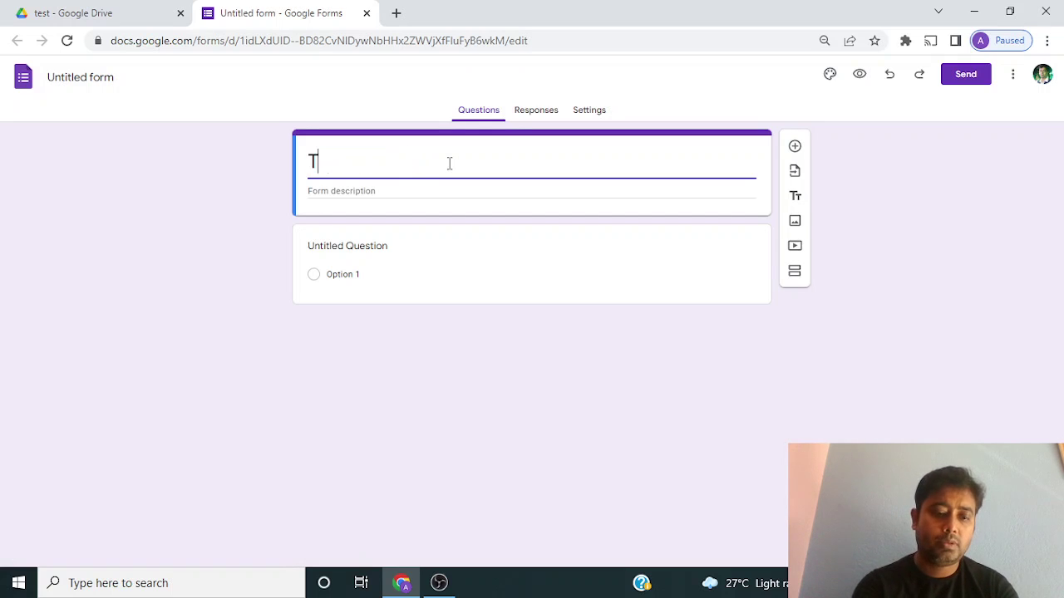
pyautogui.write('est - ')
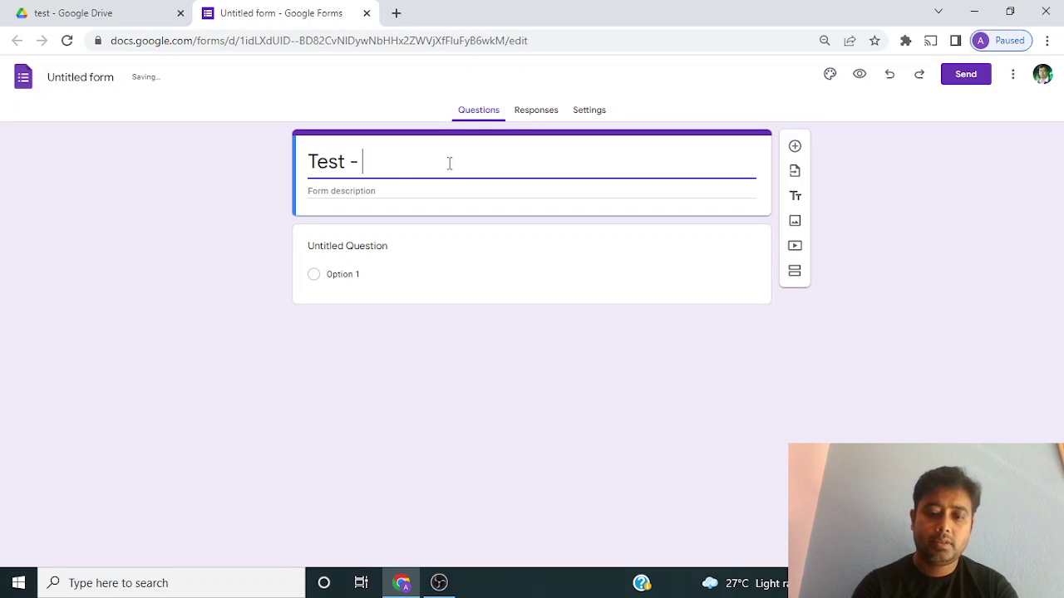
pyautogui.write('upload')
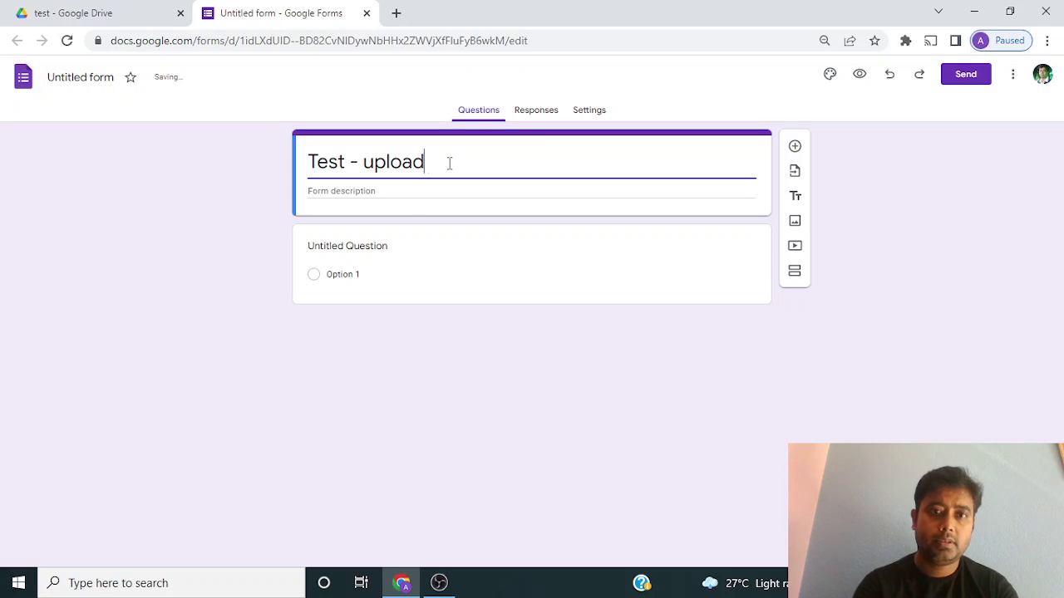
pyautogui.write(' option')
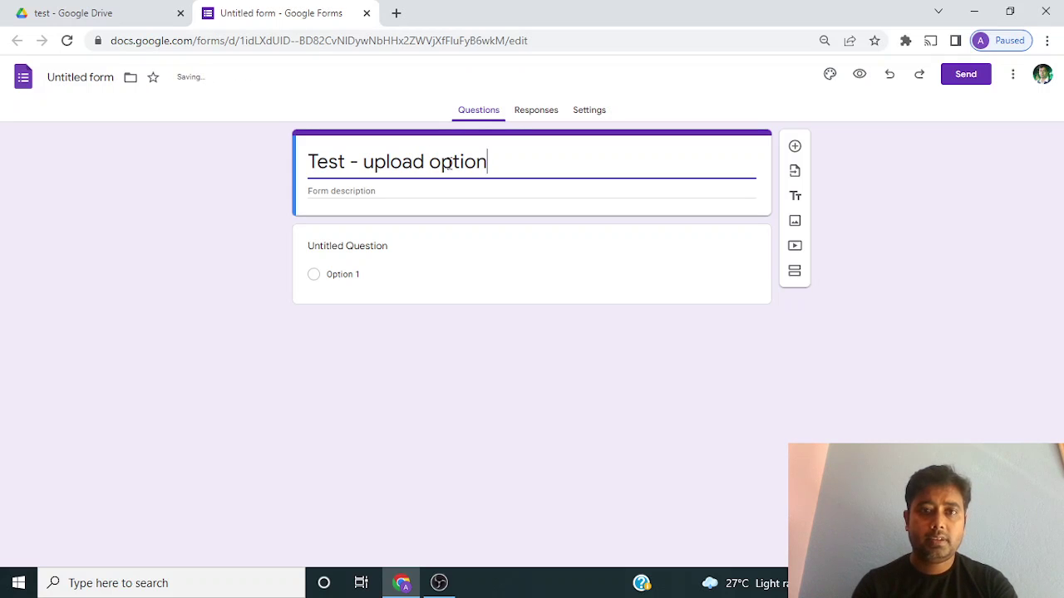
pyautogui.click(100, 77)
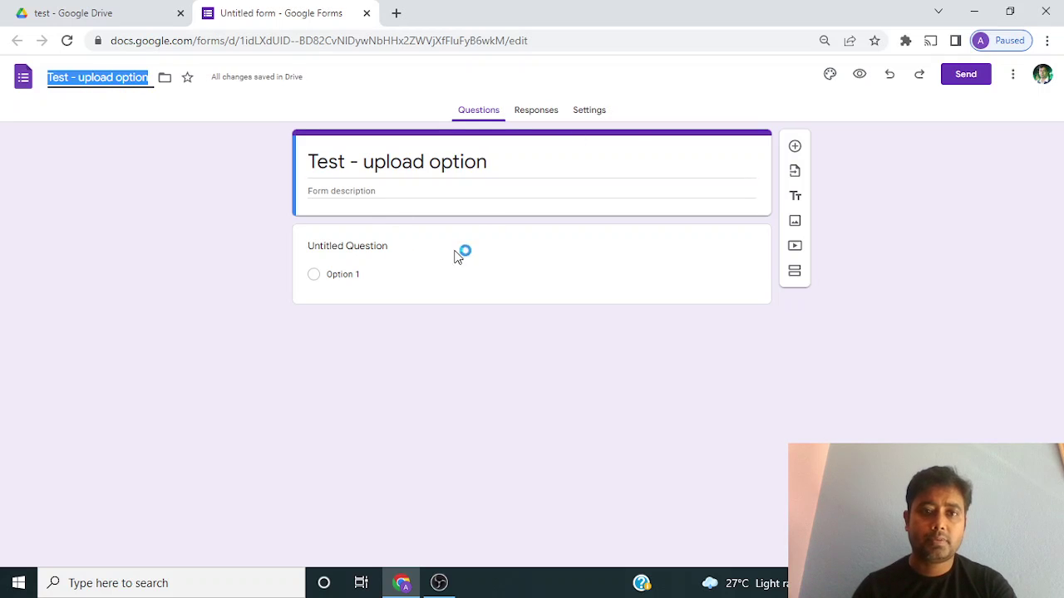
# - Replace the first question's text with "upload document"
pyautogui.click(375, 246)
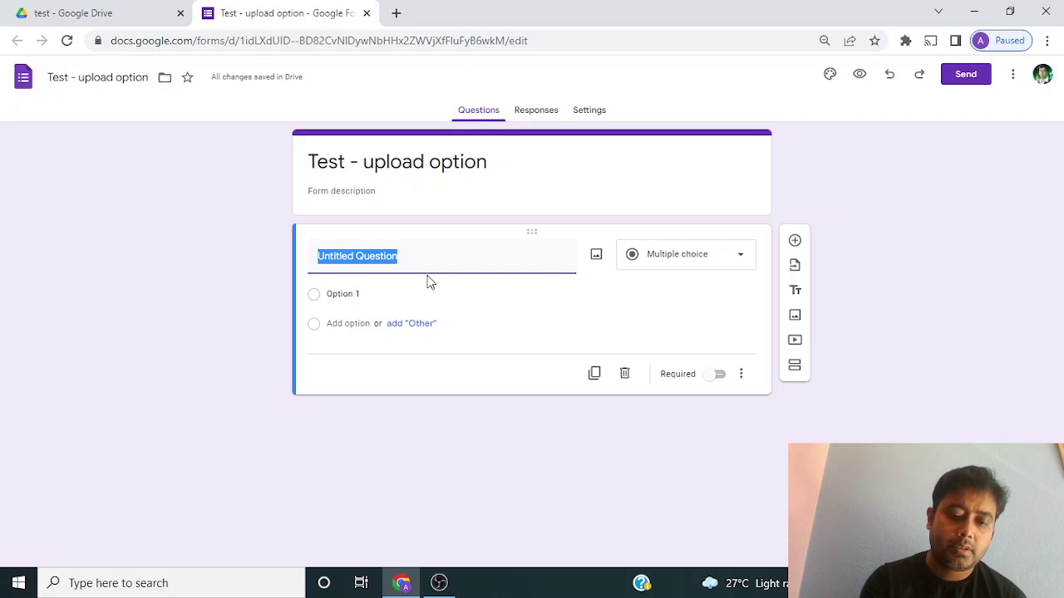
pyautogui.write('uplo')
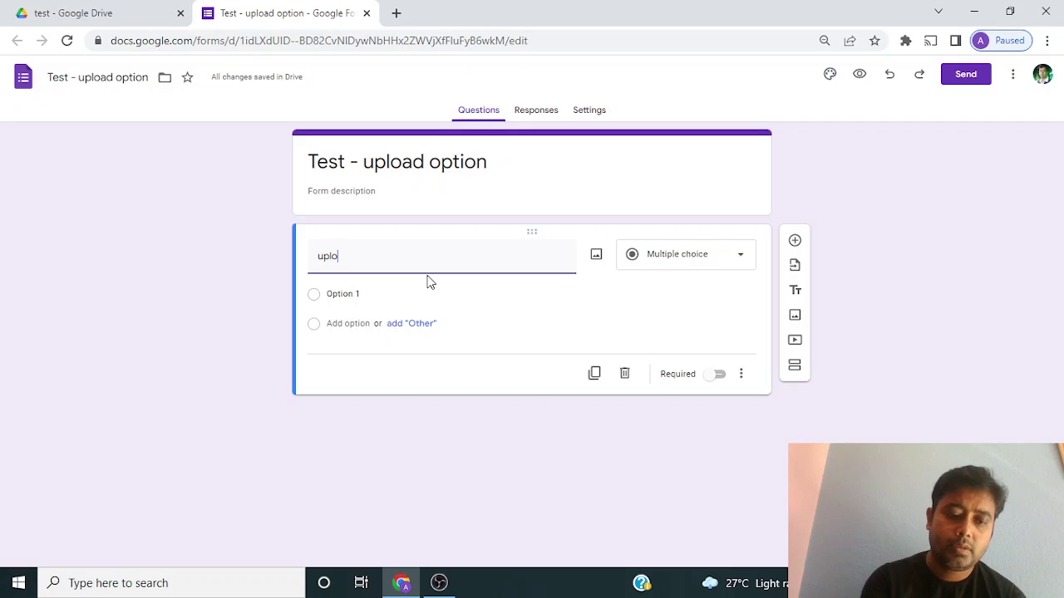
pyautogui.write('ad')
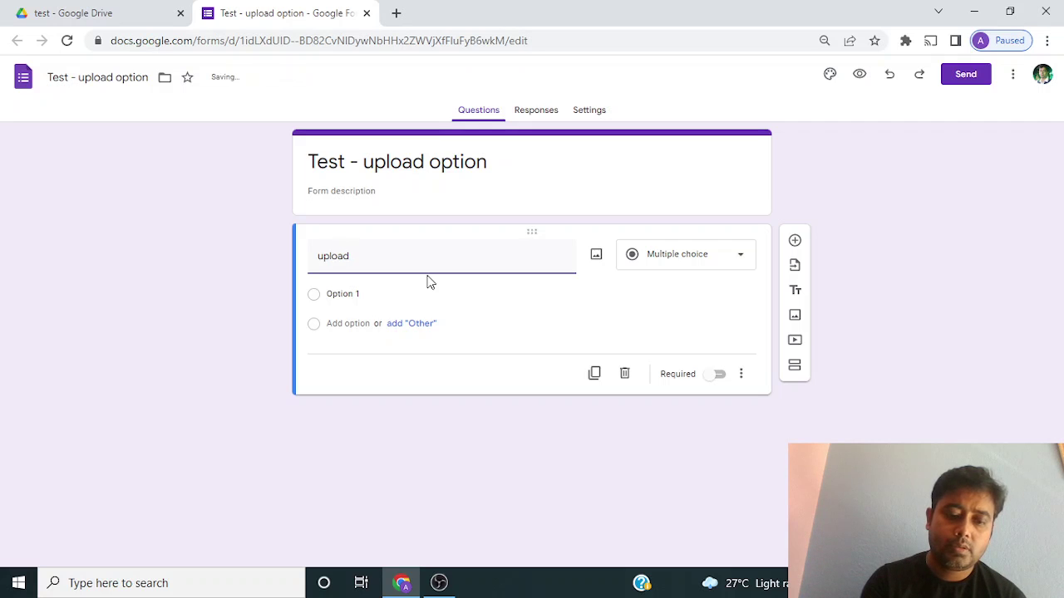
pyautogui.write(' doc')
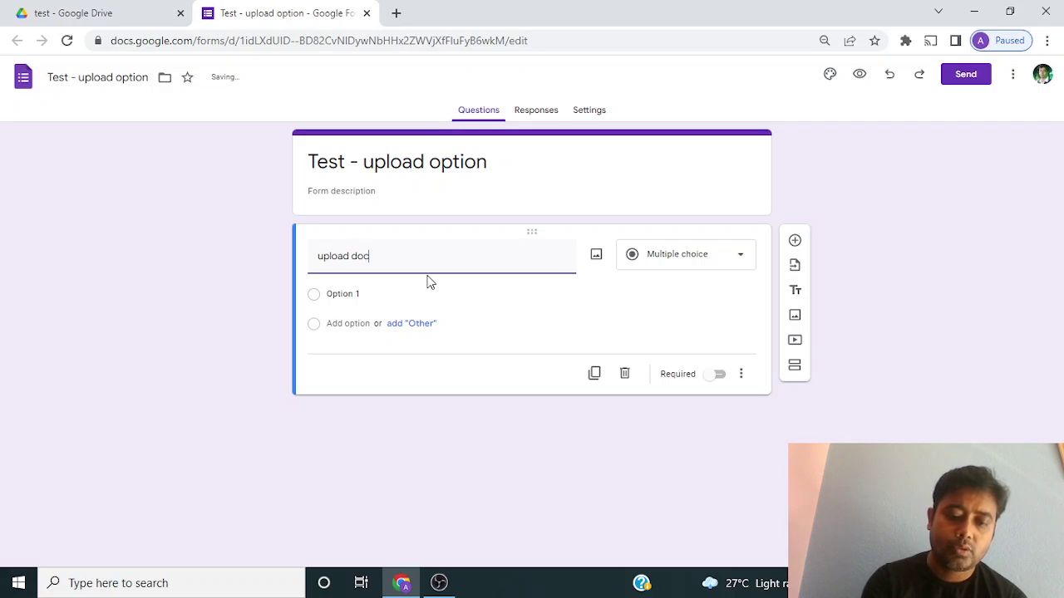
pyautogui.write('ument')
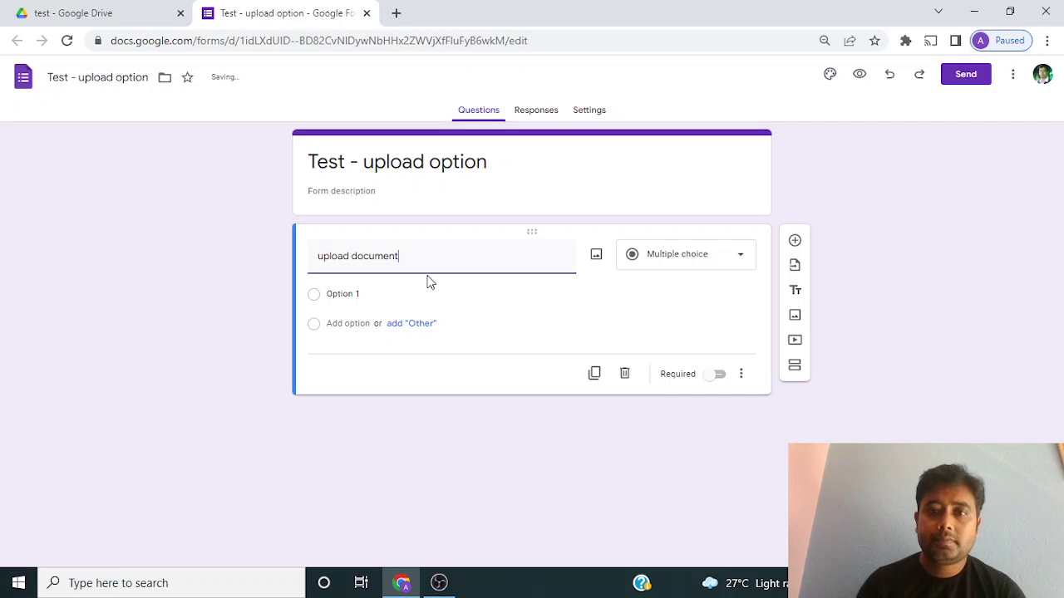
pyautogui.click(360, 296)
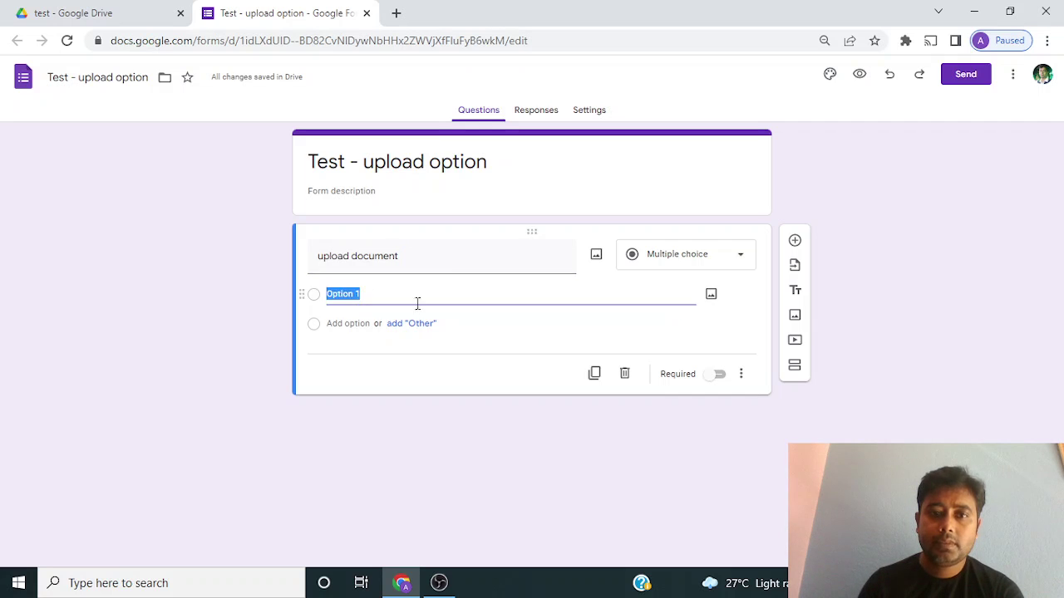
# - Change the "upload document" question's type to File upload and agree to let respondents upload files to Drive
pyautogui.click(744, 263)
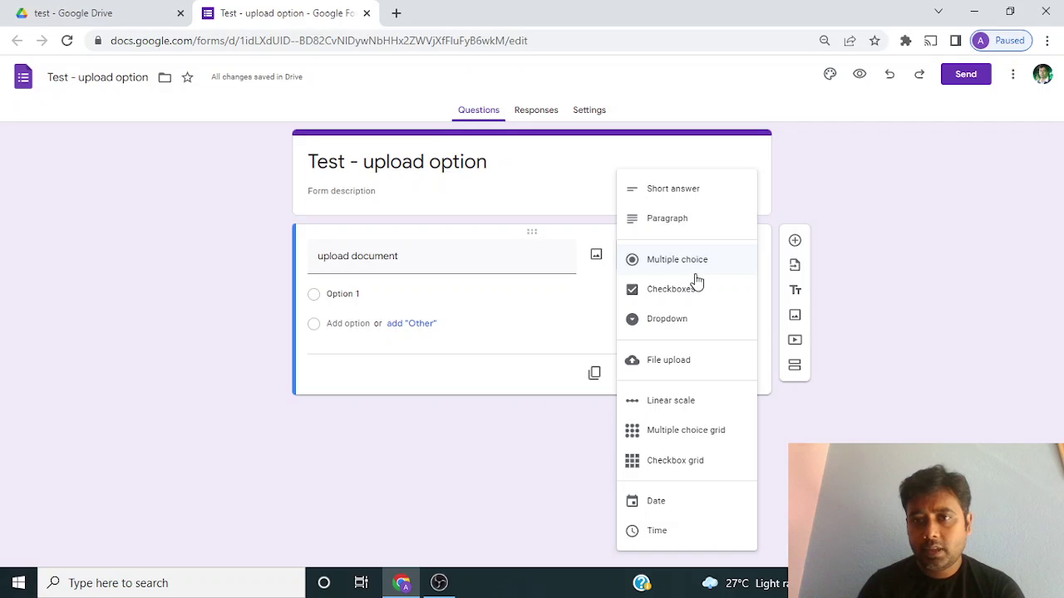
pyautogui.click(680, 366)
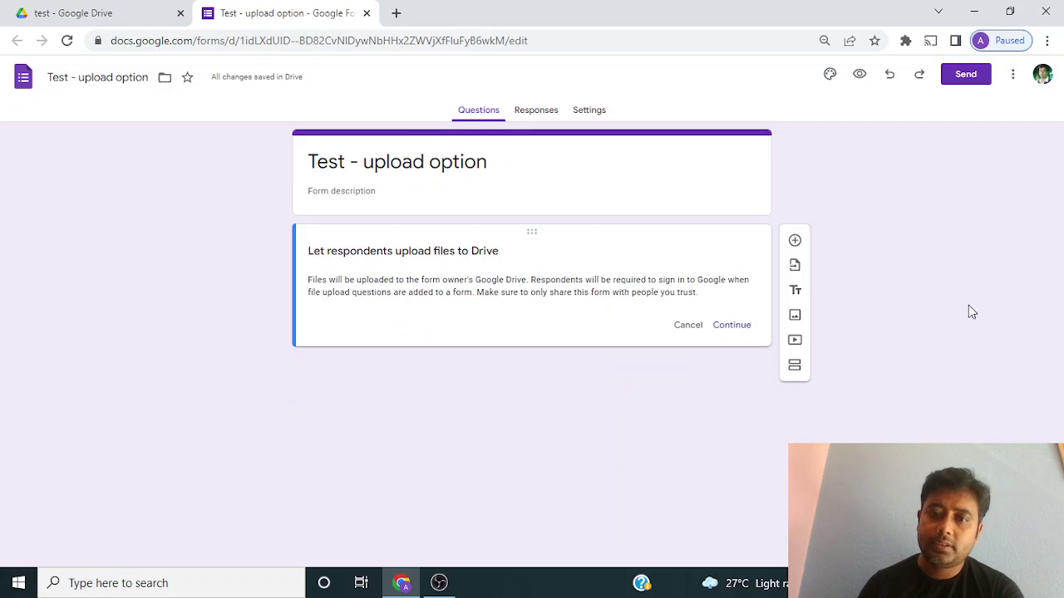
pyautogui.click(731, 329)
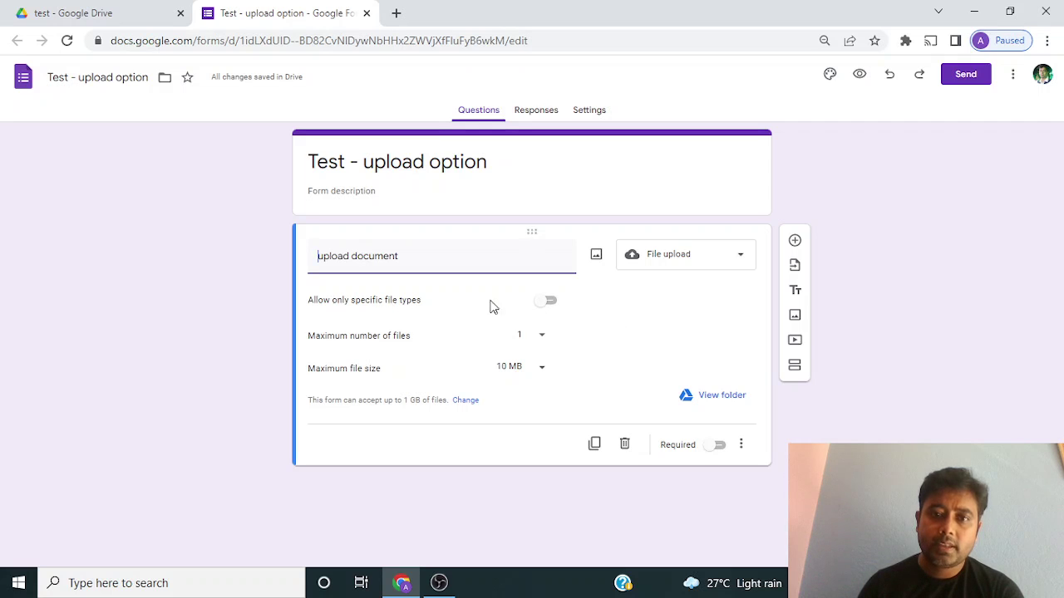
# - Restrict the upload question to specific file types, allowing PDF, Image and Spreadsheet
pyautogui.click(550, 302)
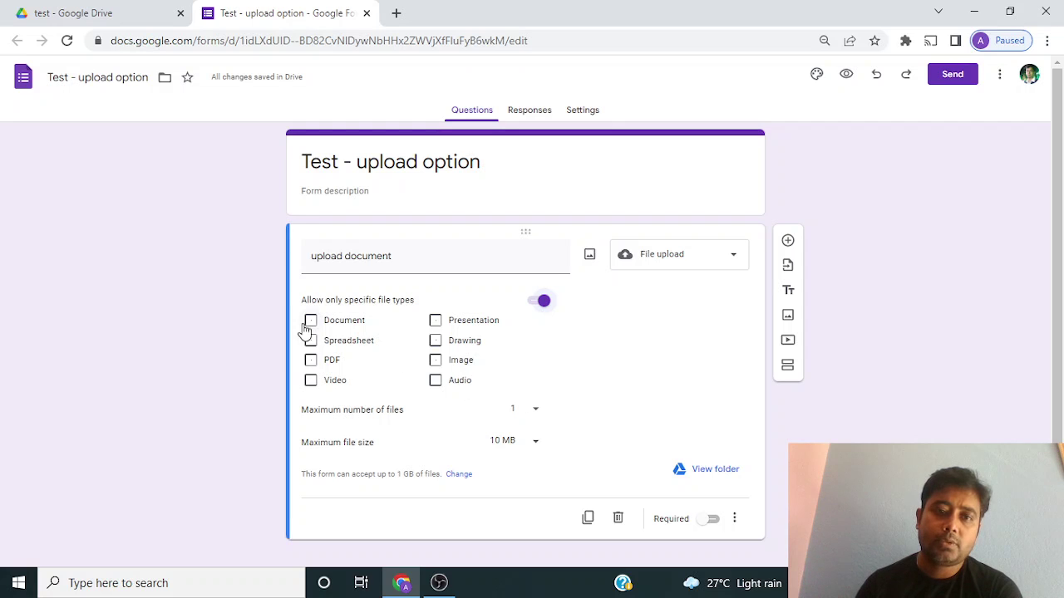
pyautogui.click(310, 362)
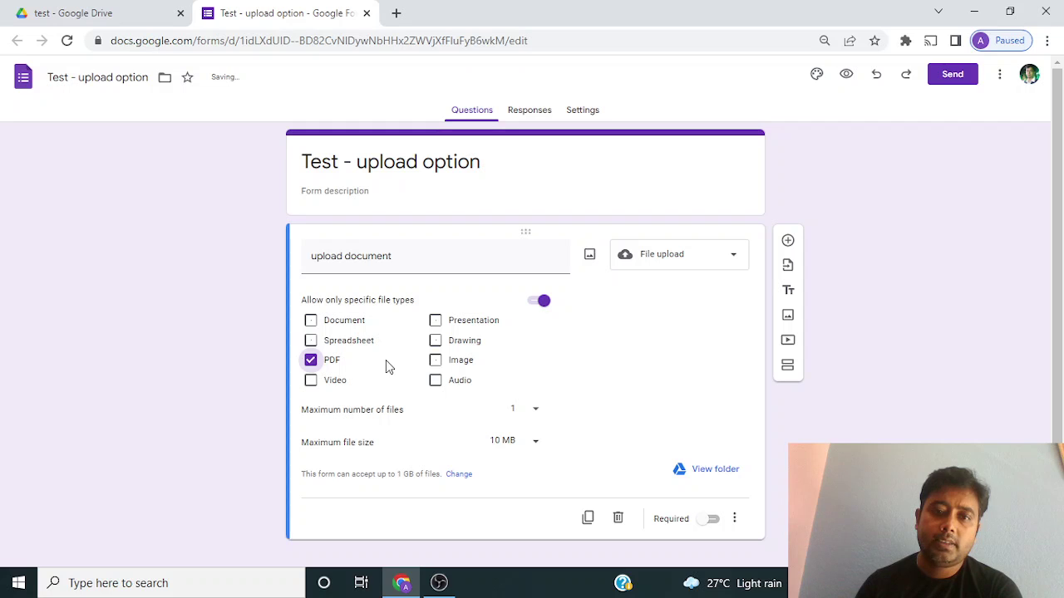
pyautogui.click(435, 363)
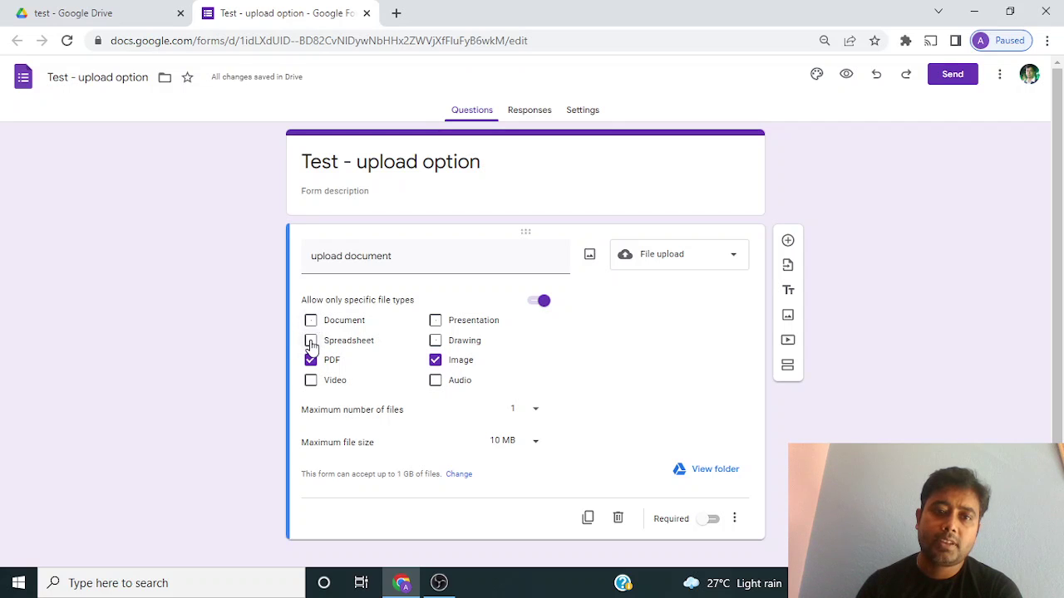
pyautogui.click(310, 340)
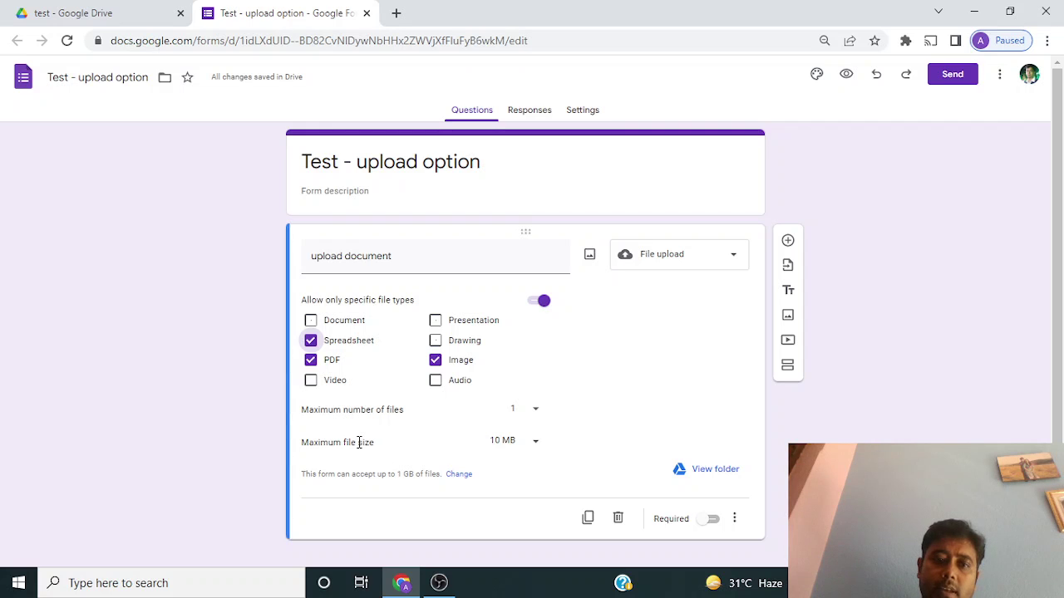
# - Choose 10 MB as the maximum file size and make the upload question required
pyautogui.click(536, 443)
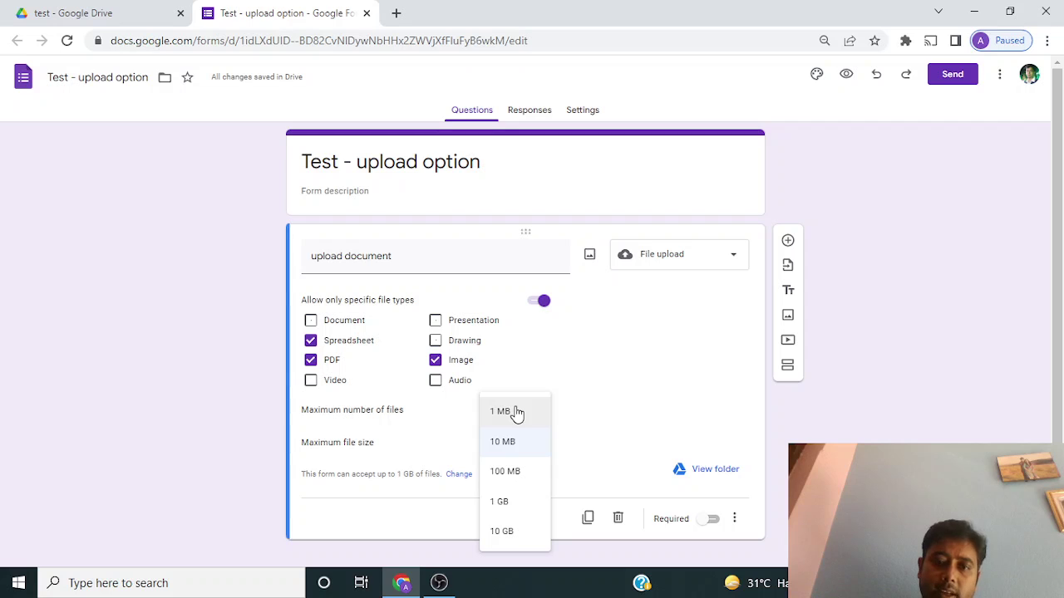
pyautogui.click(517, 445)
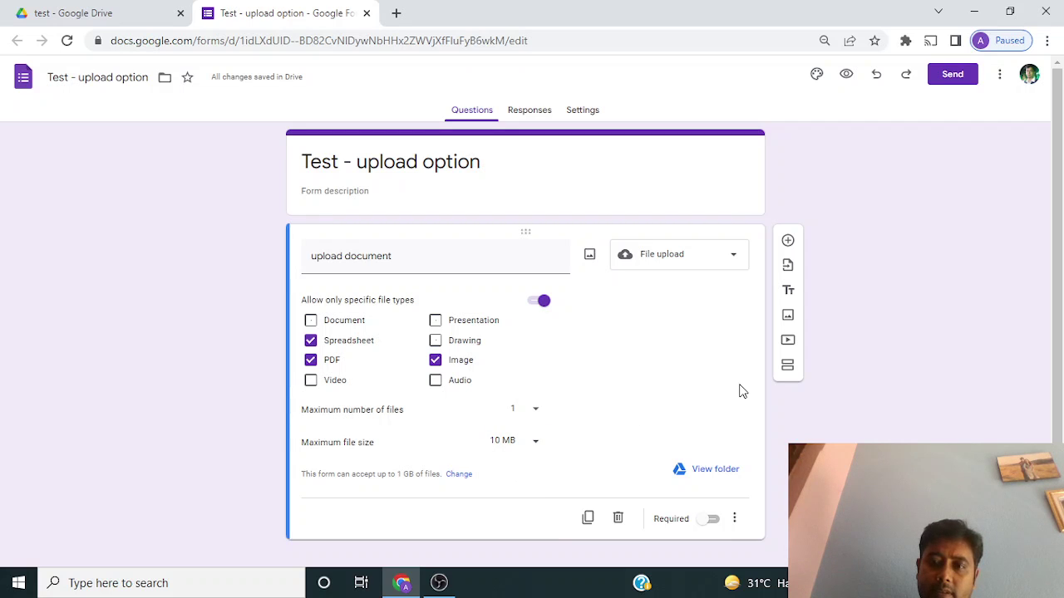
pyautogui.click(713, 519)
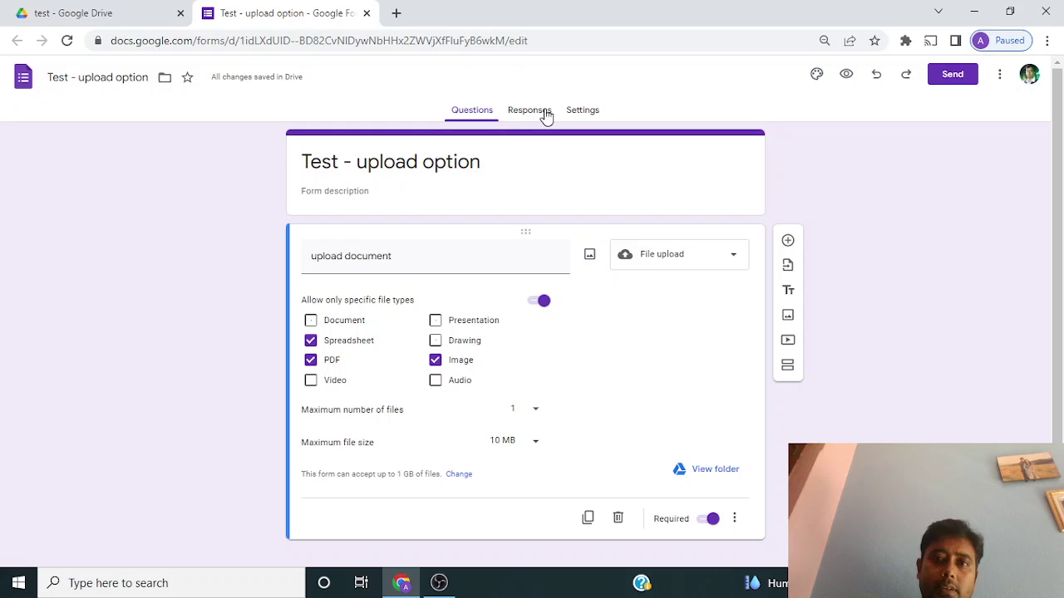
# - Preview the form and open file insertion for "upload document", checking the My Drive source before returning to device upload
pyautogui.click(846, 77)
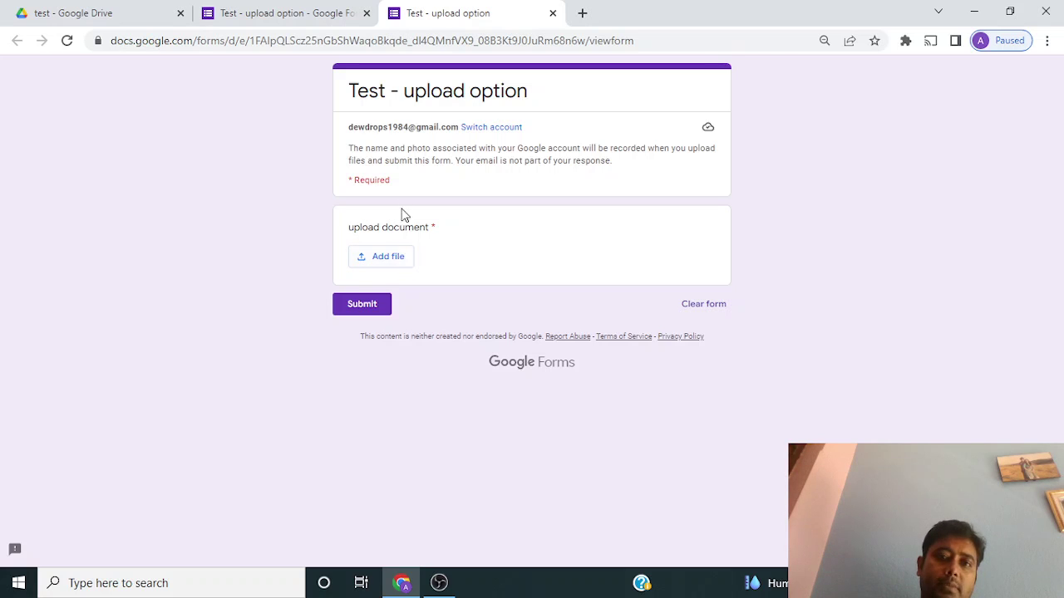
pyautogui.click(395, 259)
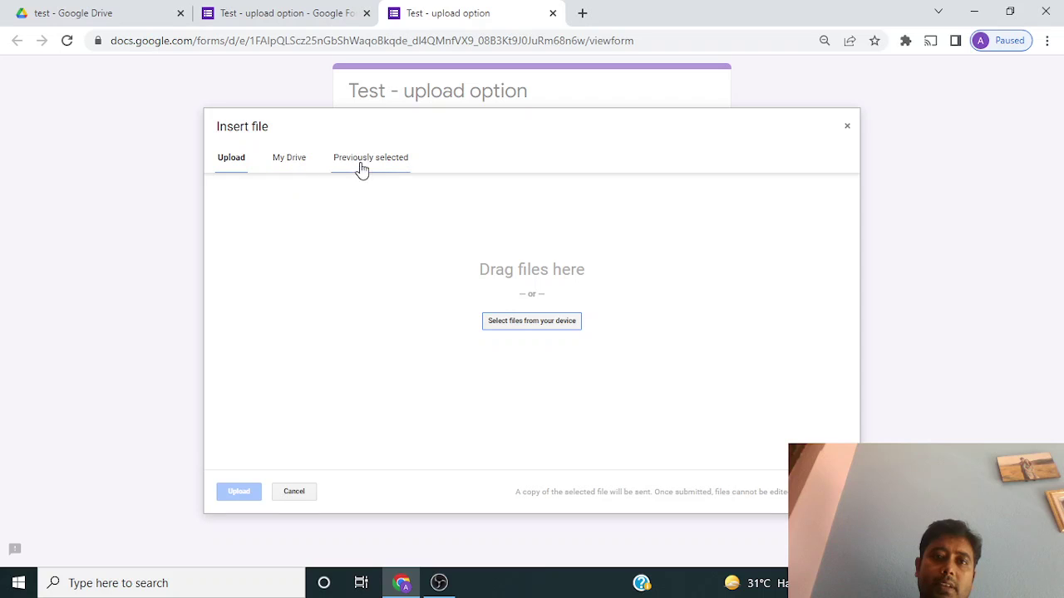
pyautogui.click(298, 163)
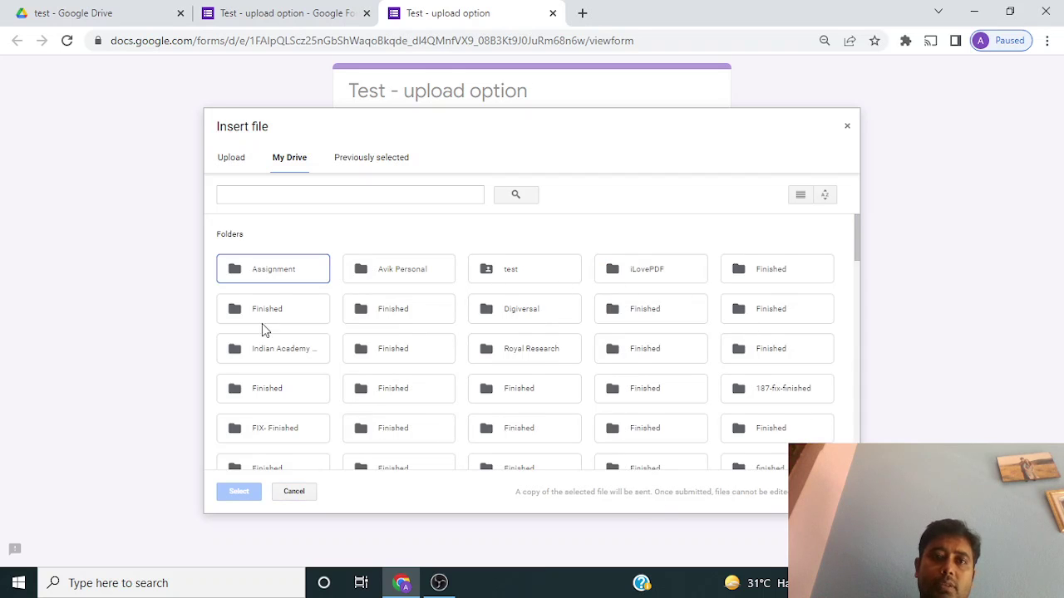
pyautogui.click(229, 157)
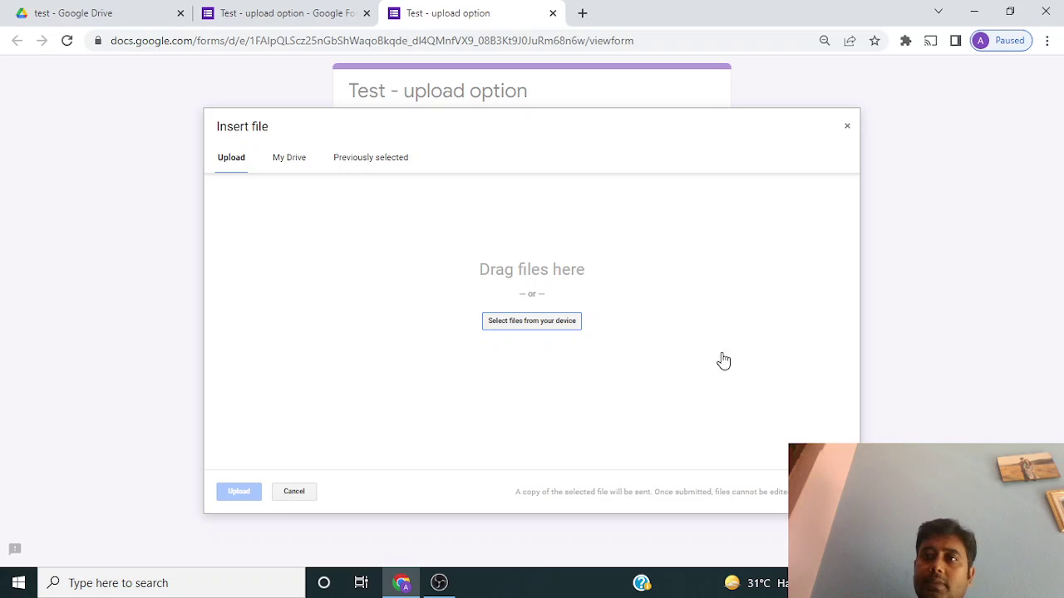
# - Shrink and move the browser window to reach the desktop, upload Aadhar KYC Update.xlsx from it, and restore the window to full size
pyautogui.click(1011, 13)
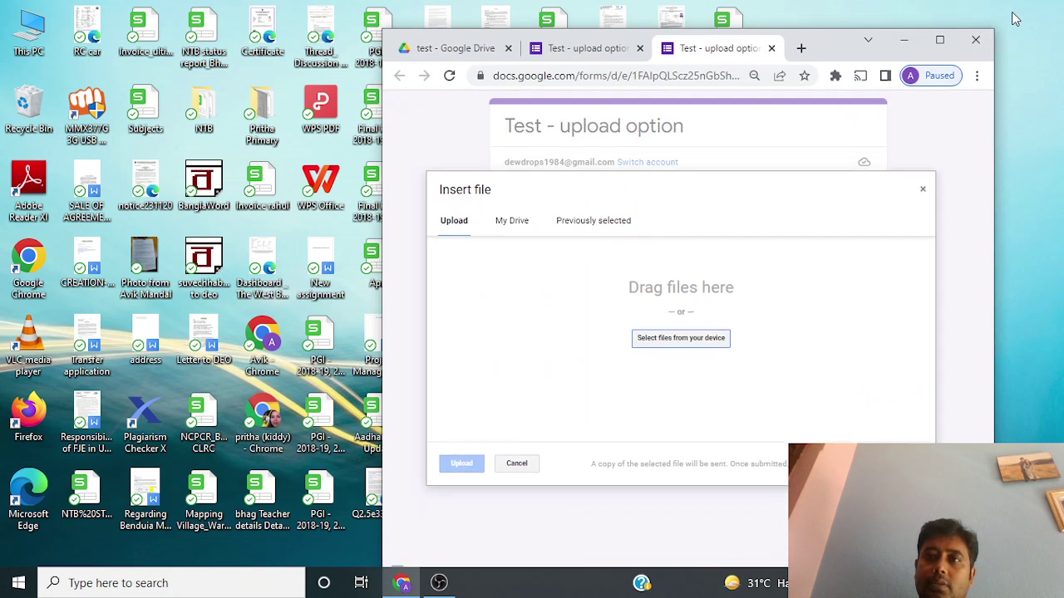
pyautogui.moveTo(831, 46); pyautogui.dragTo(971, 9)
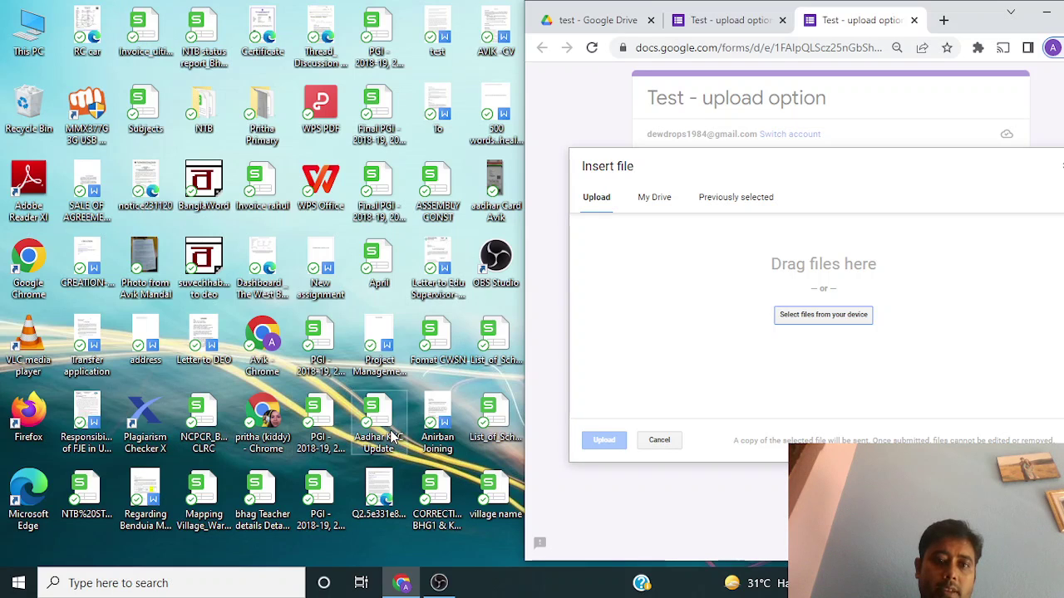
pyautogui.moveTo(394, 424); pyautogui.dragTo(856, 319)
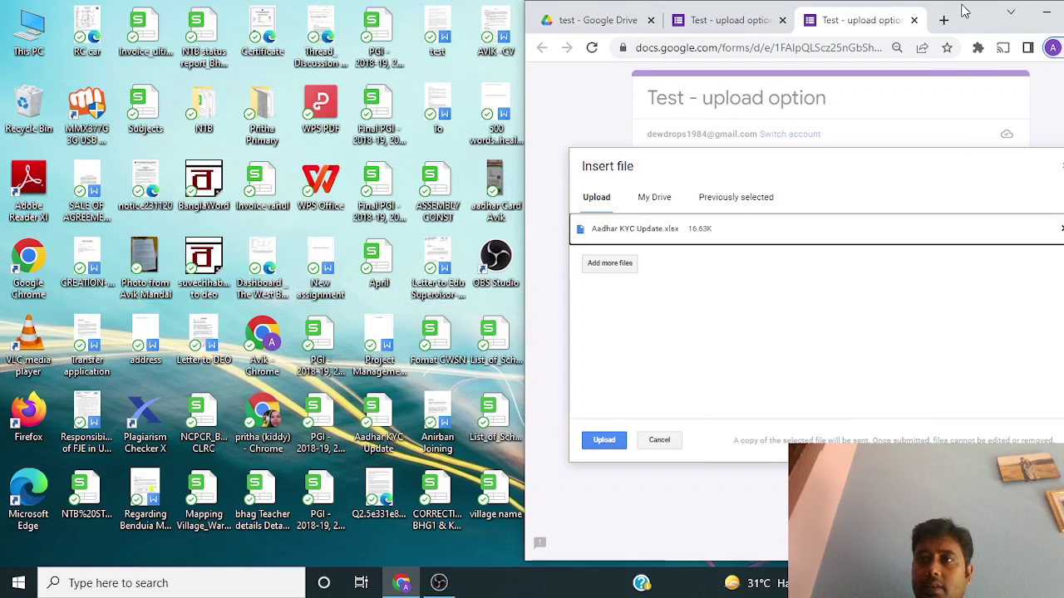
pyautogui.doubleClick(964, 10)
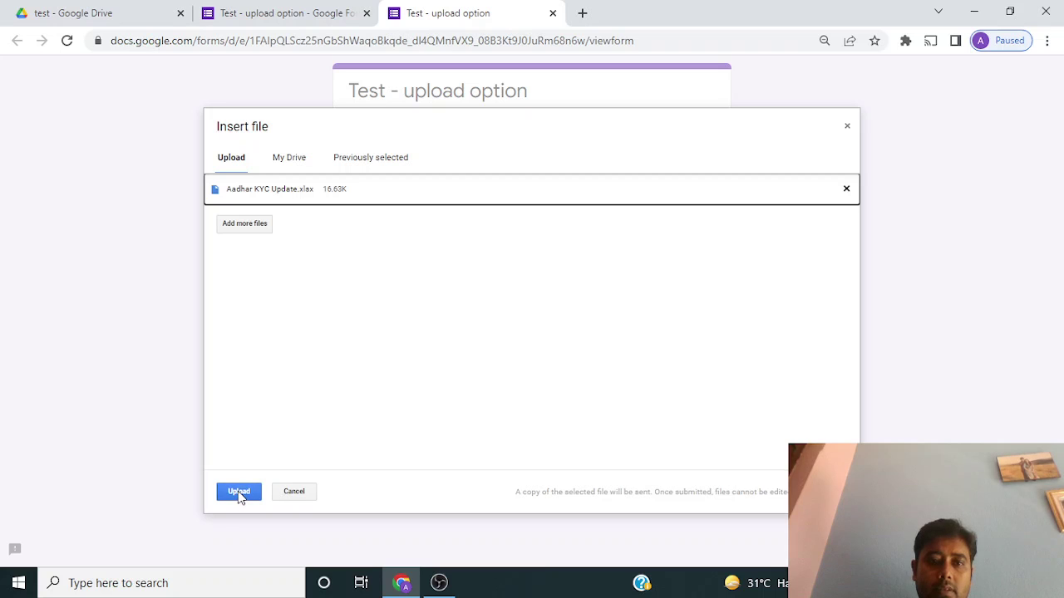
pyautogui.click(239, 493)
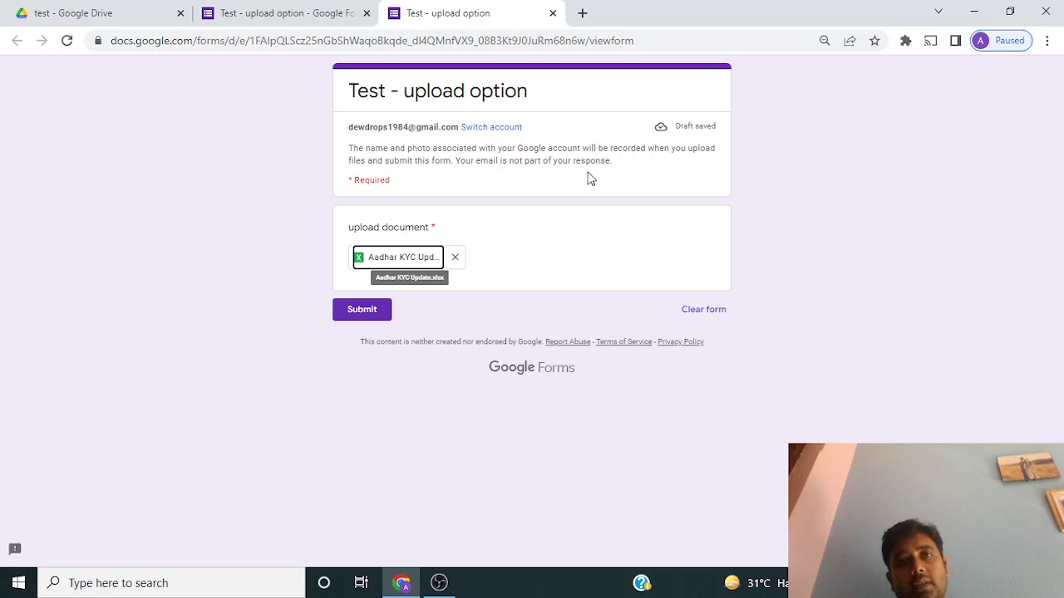
# - Check the form's responses in the editor, and submit the filled-in test form with the uploaded document
pyautogui.click(307, 20)
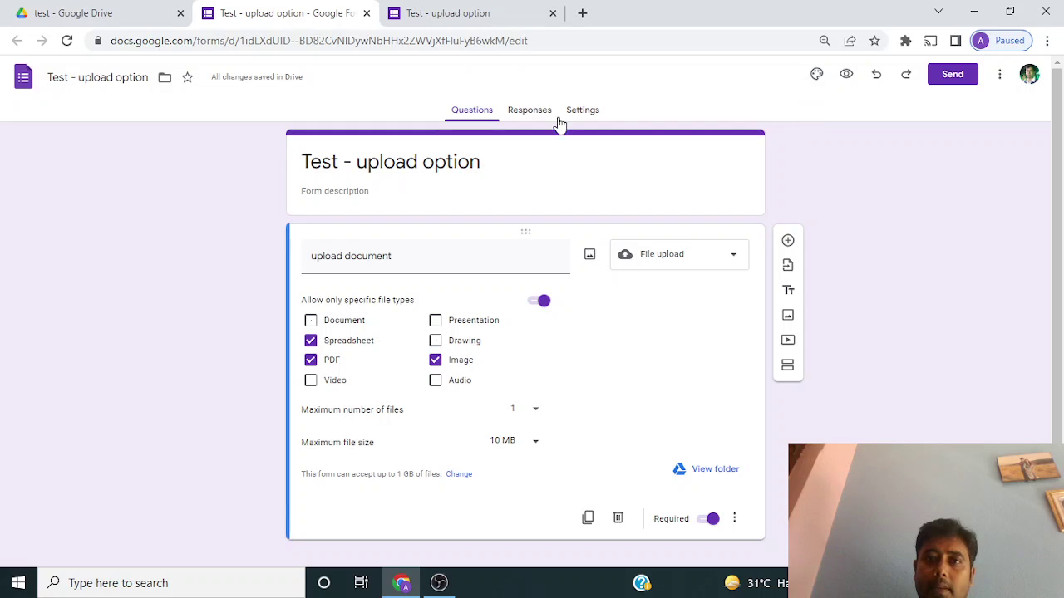
pyautogui.click(532, 110)
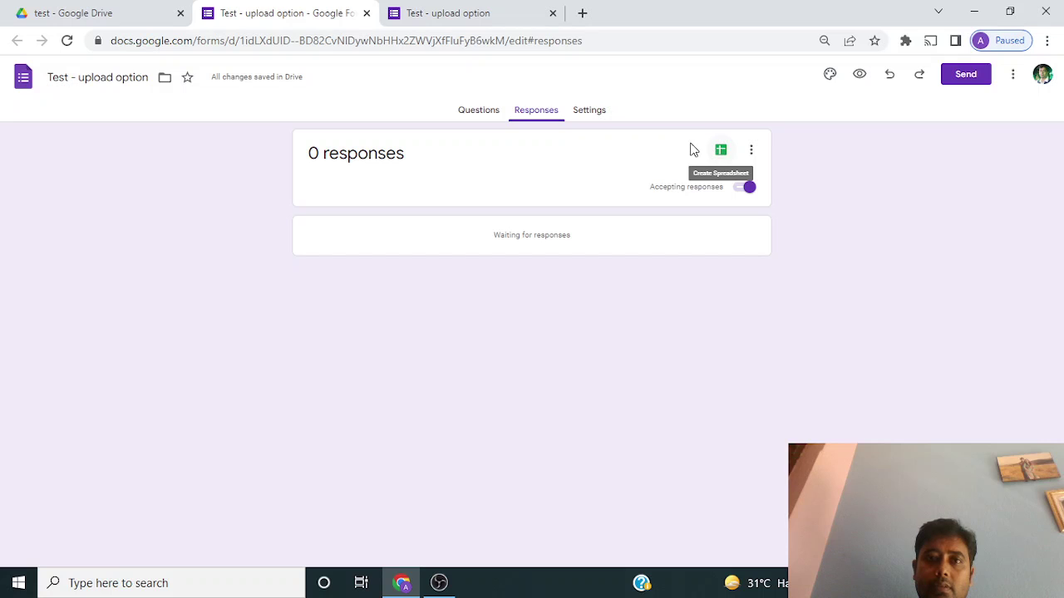
pyautogui.click(442, 14)
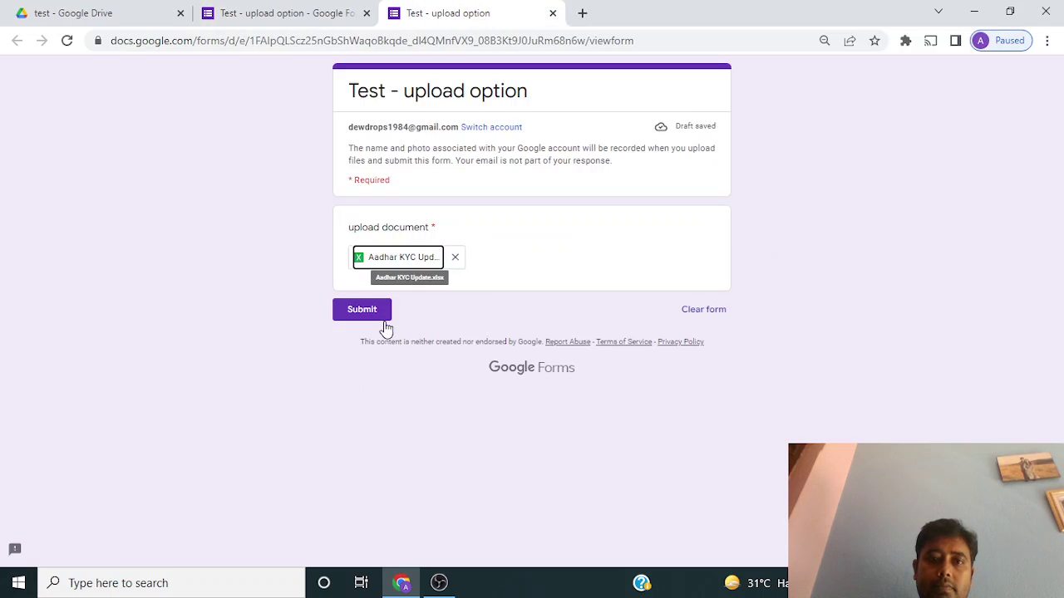
pyautogui.click(360, 308)
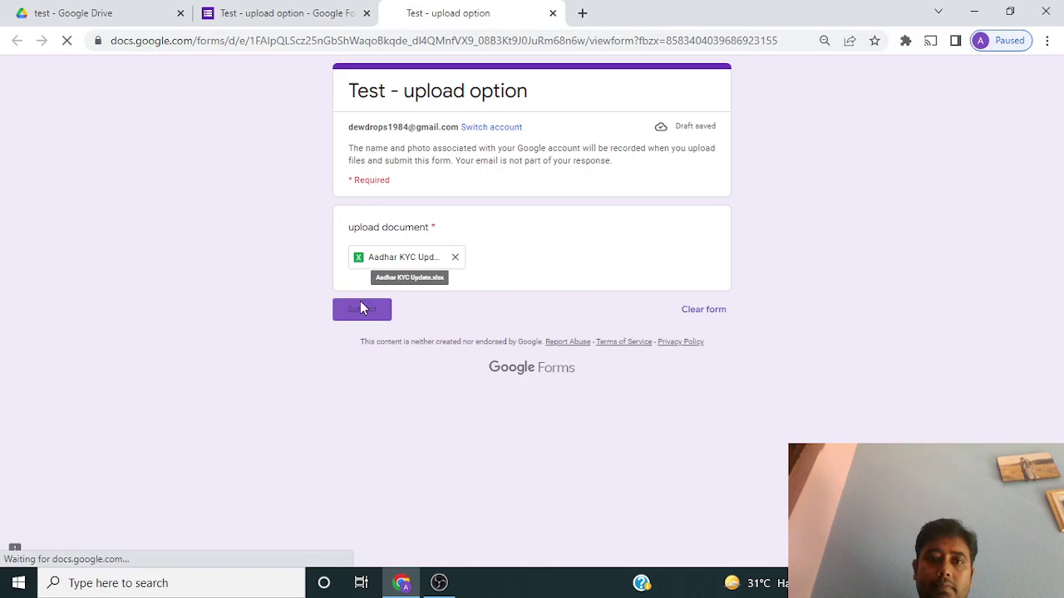
# - Return to the form's responses and create a new spreadsheet as their destination
pyautogui.click(322, 13)
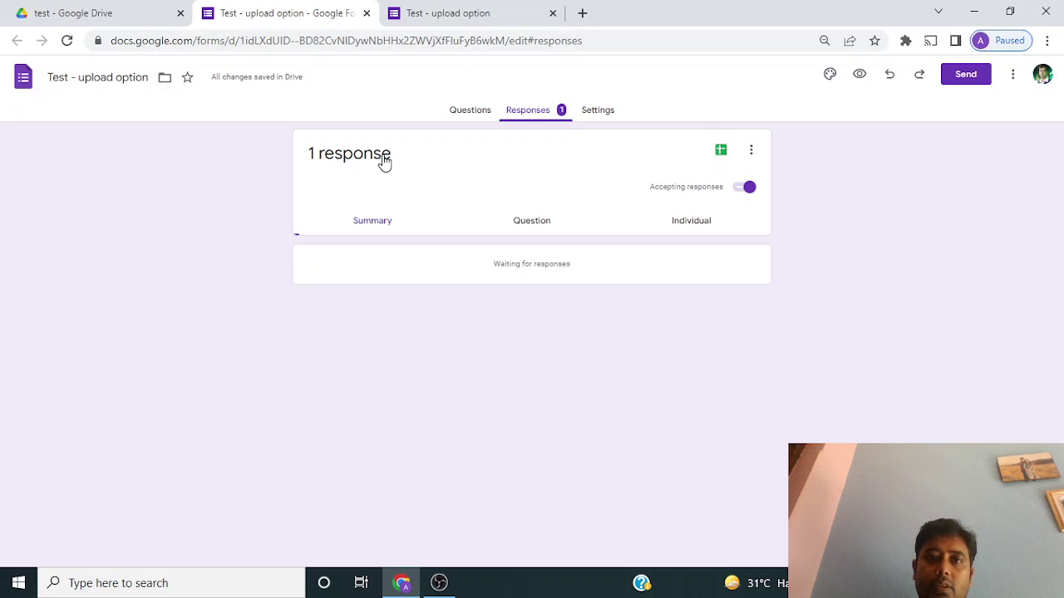
pyautogui.click(721, 150)
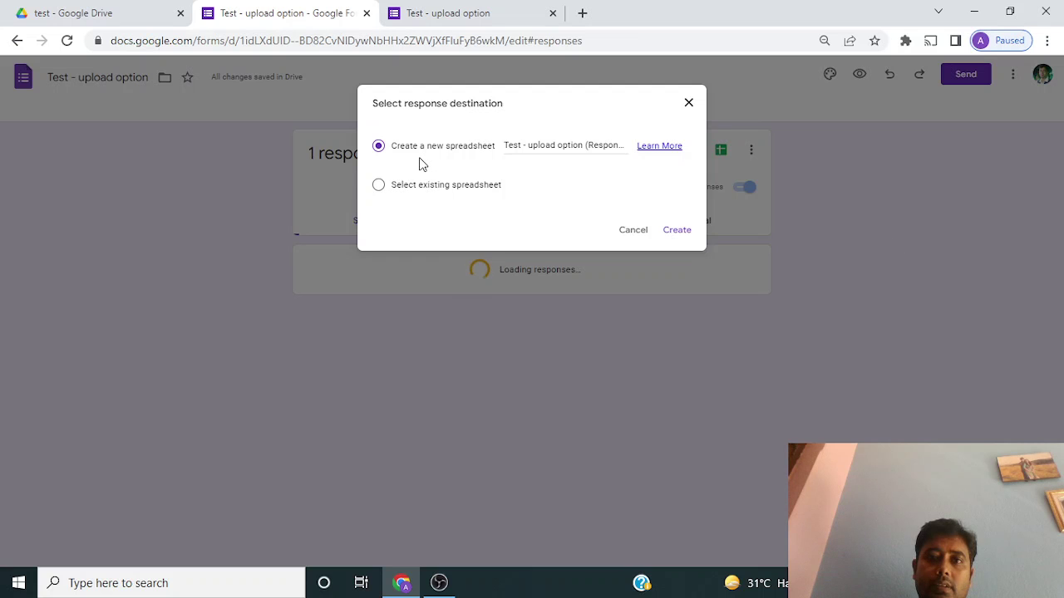
pyautogui.click(678, 231)
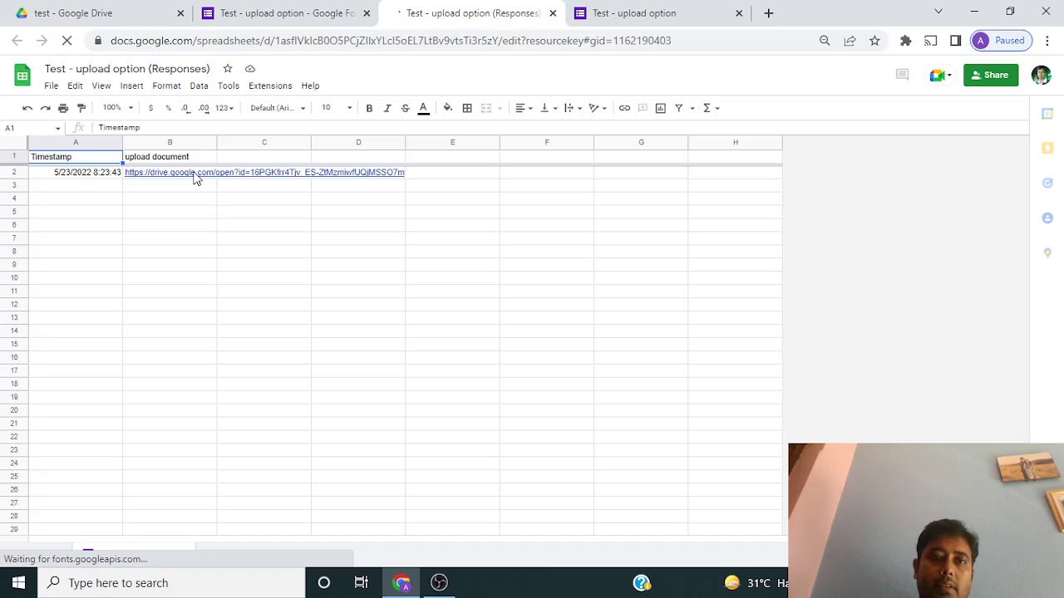
# - Preview the uploaded file's Drive link in cell B2 of the response sheet and copy the full link
pyautogui.moveTo(195, 179)
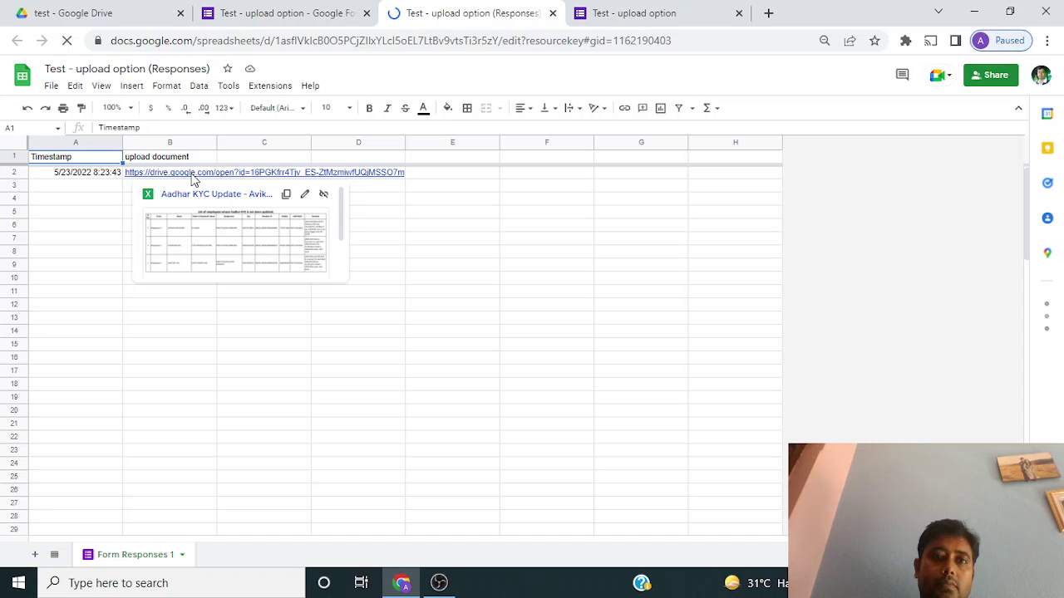
pyautogui.click(194, 174)
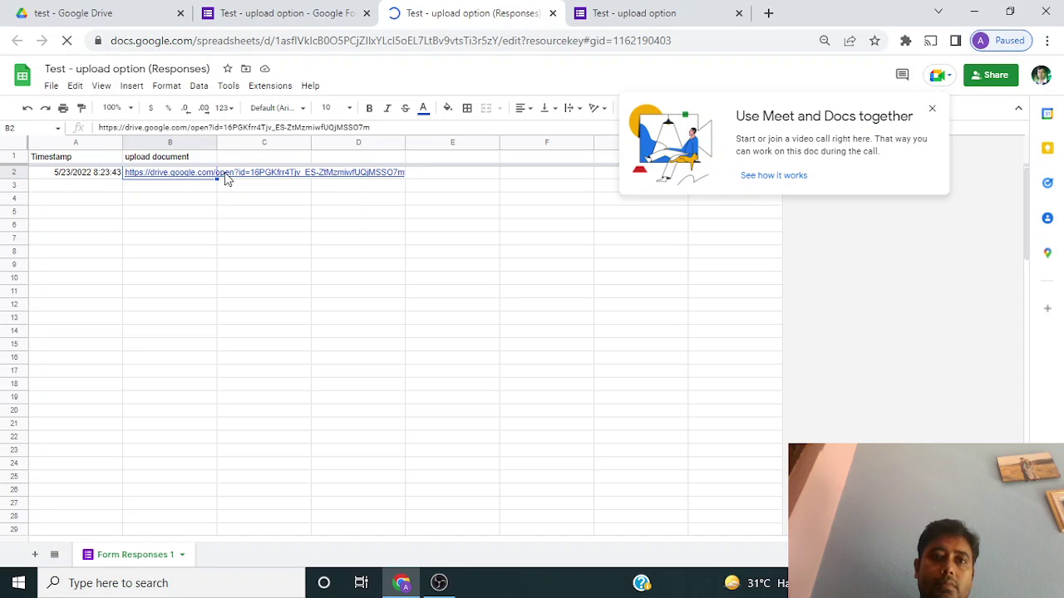
pyautogui.moveTo(197, 178)
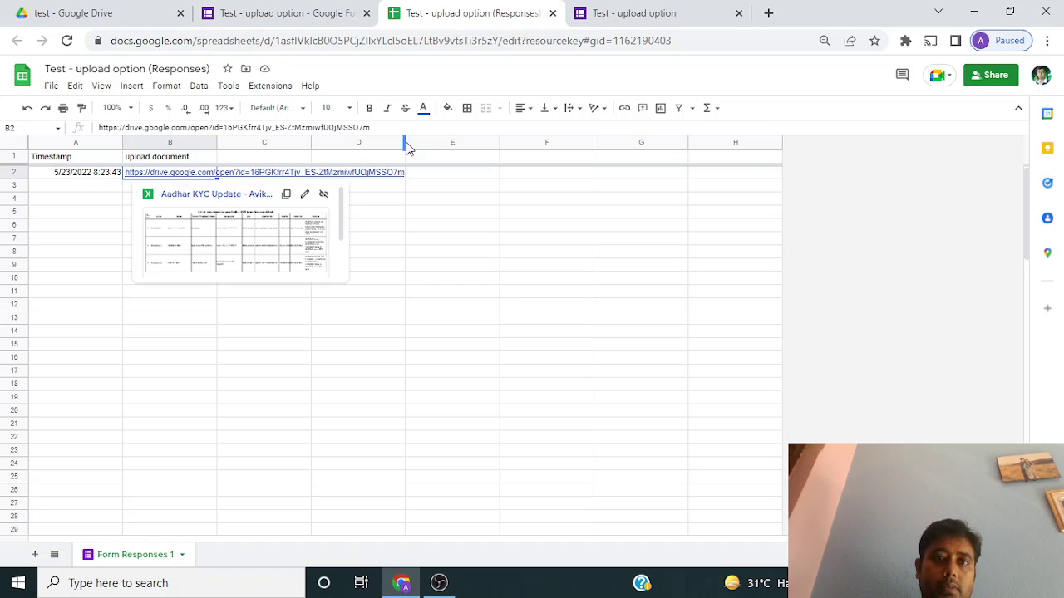
pyautogui.moveTo(294, 127); pyautogui.dragTo(96, 130)
pyautogui.hotkey('ctrl', 'c')
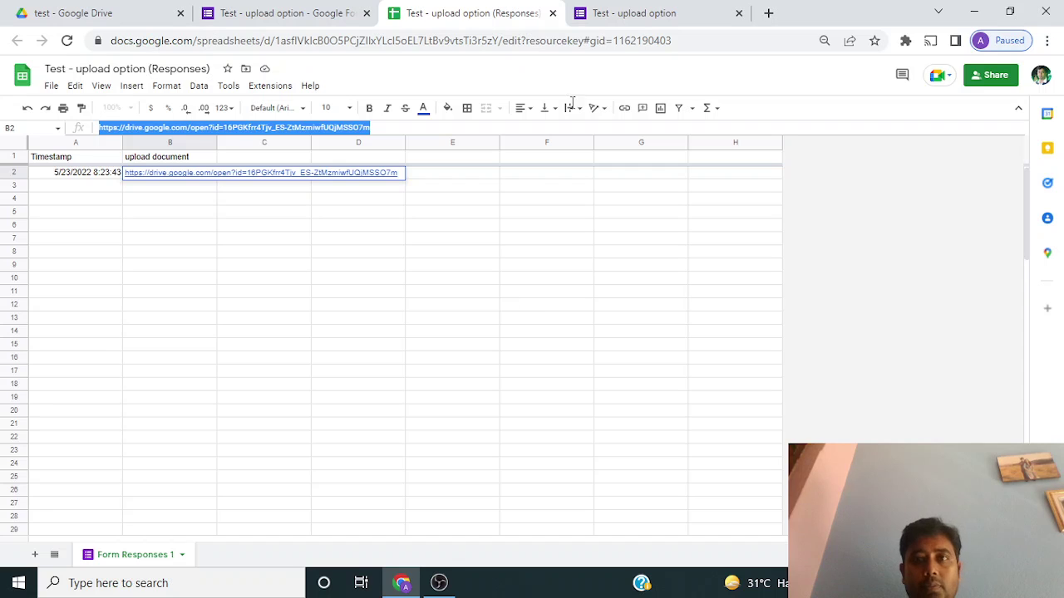
# - Open the copied Drive link in a new browser tab to view the uploaded file, close it, and return to the submitted form page
pyautogui.click(767, 13)
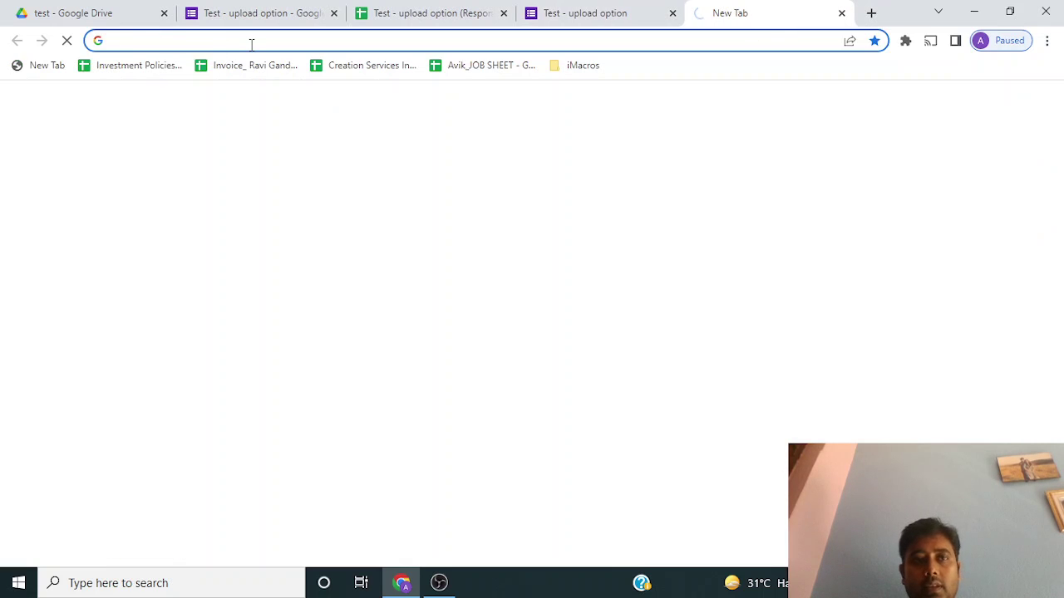
pyautogui.hotkey('ctrl', 'v')
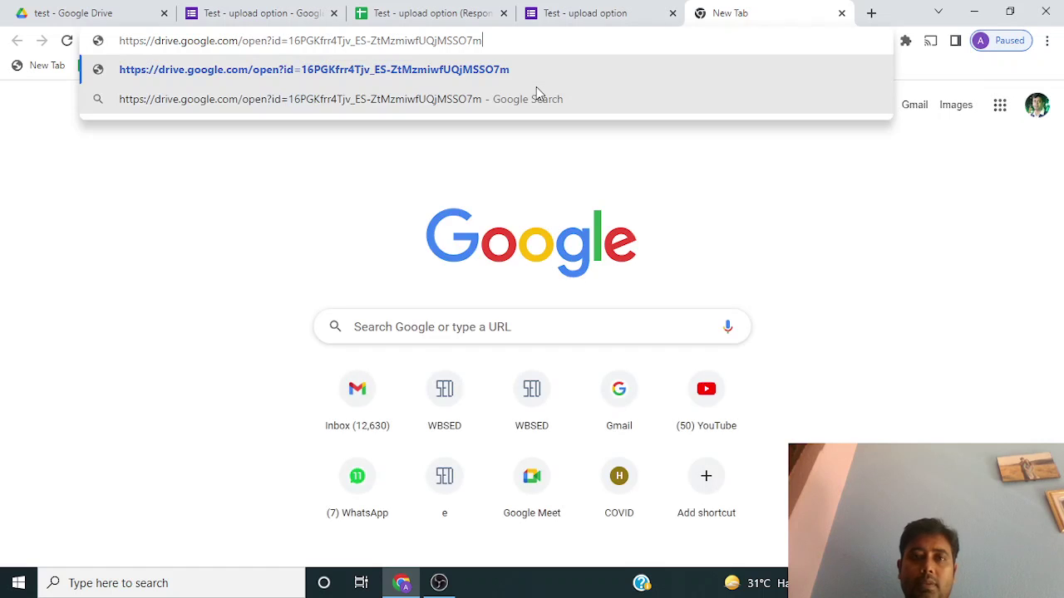
pyautogui.press('Return')
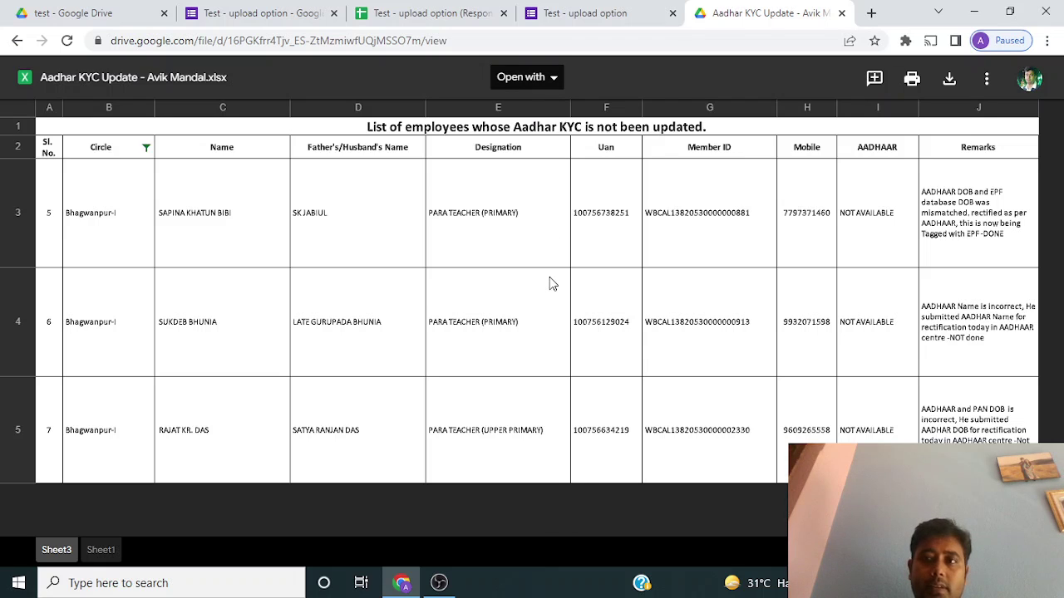
pyautogui.click(841, 13)
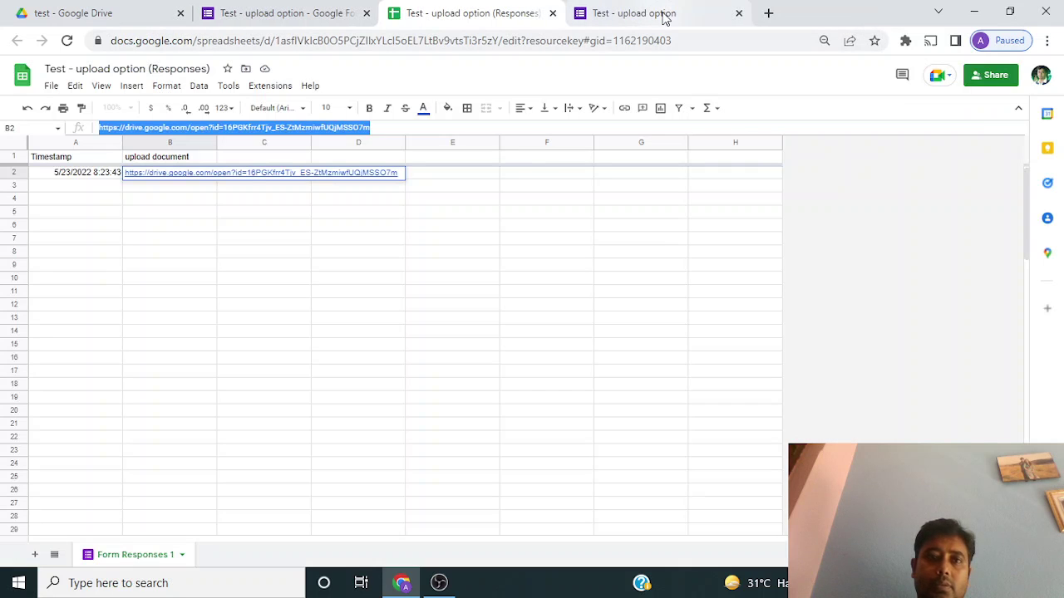
pyautogui.click(635, 13)
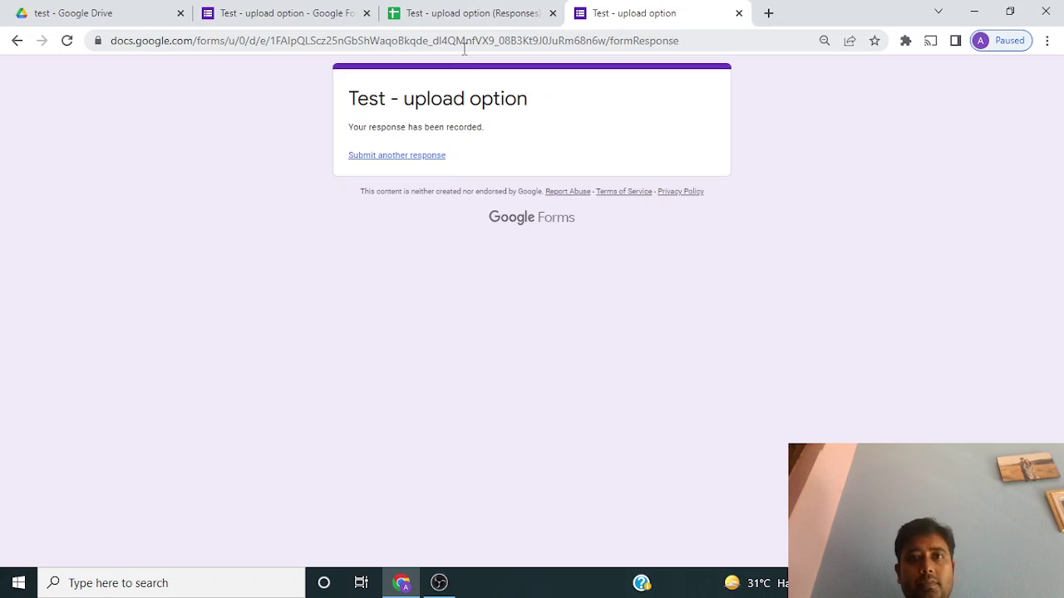
pyautogui.click(439, 582)
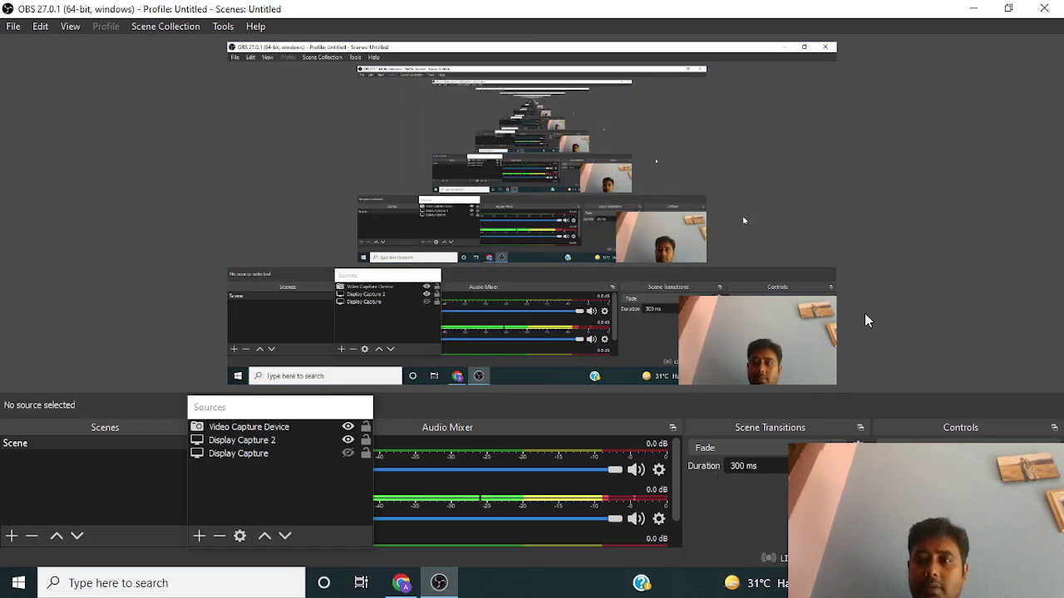